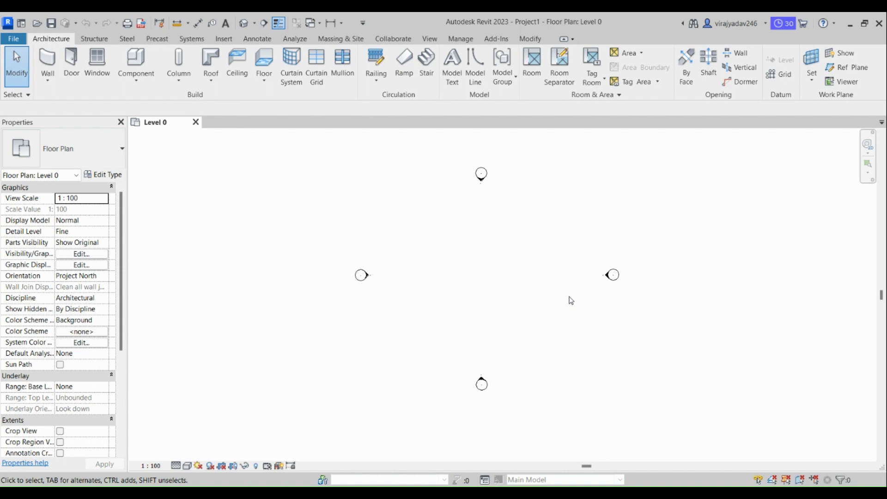
Open the Project Units dialog with the UN shortcut
key("u")
key("n")
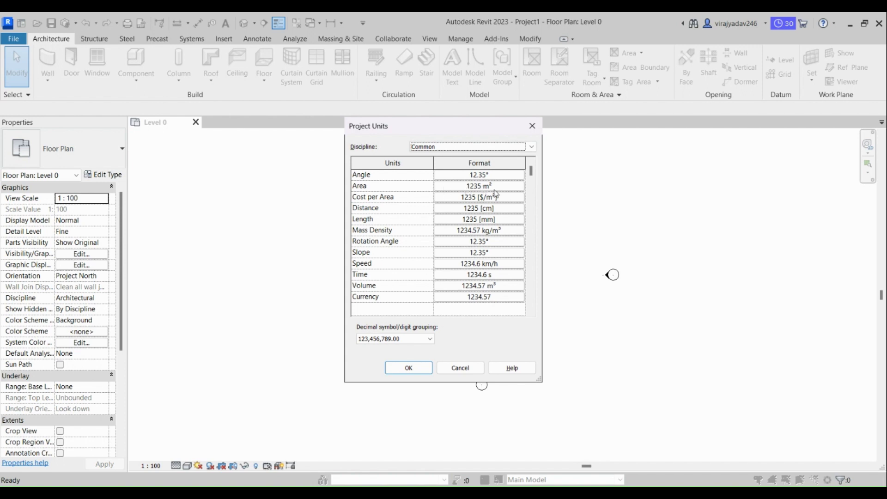
Set the Area format to square feet with the ft² symbol and no decimals
left_click(495, 187)
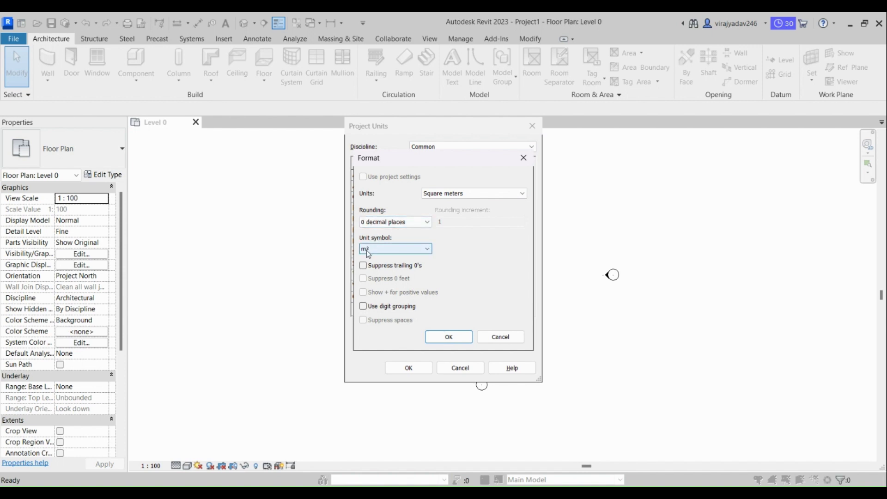
left_click(502, 198)
key("Up")
key("Up")
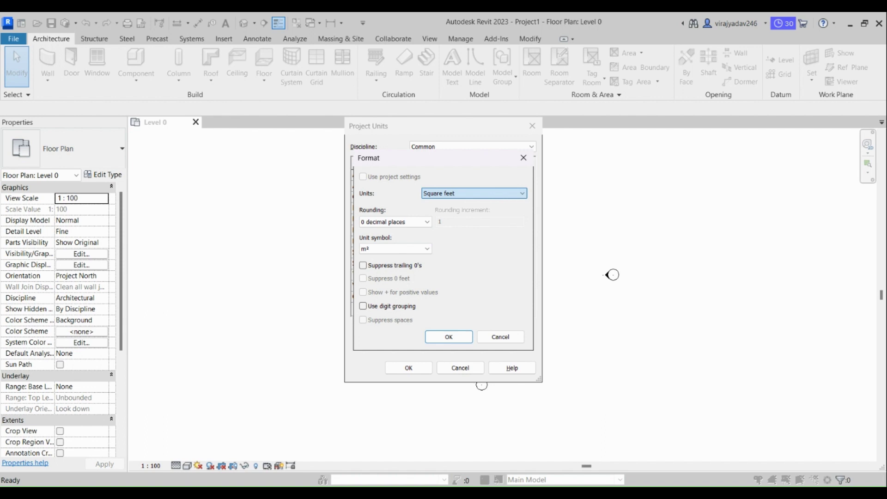
key("Down")
key("Down")
key("Up")
key("Up")
key("Up")
key("Up")
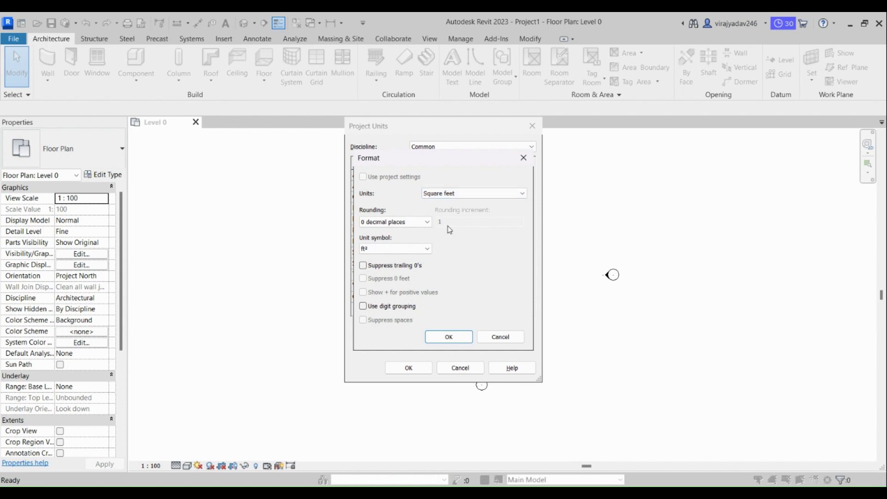
key("Tab")
key("Tab")
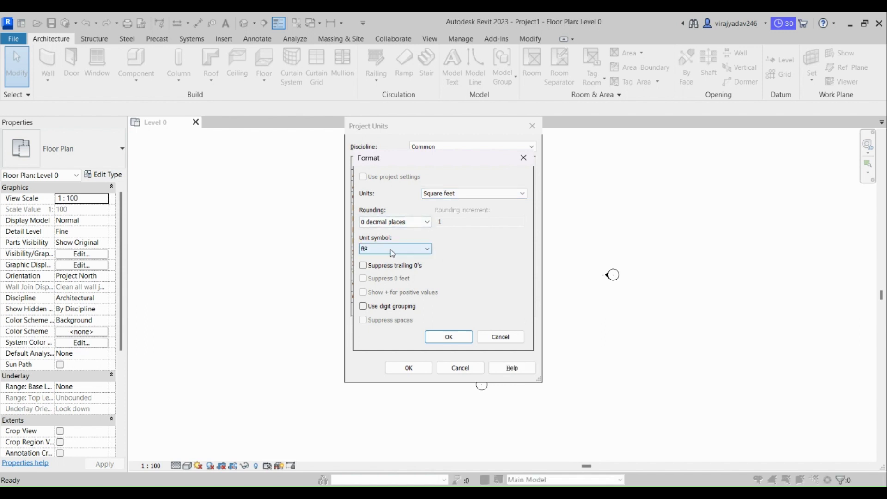
key("shift+Tab")
key("Down")
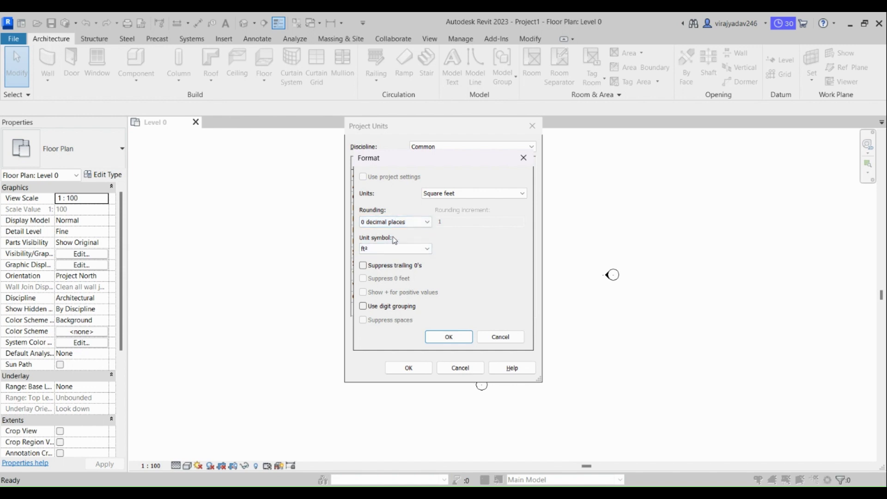
left_click(448, 337)
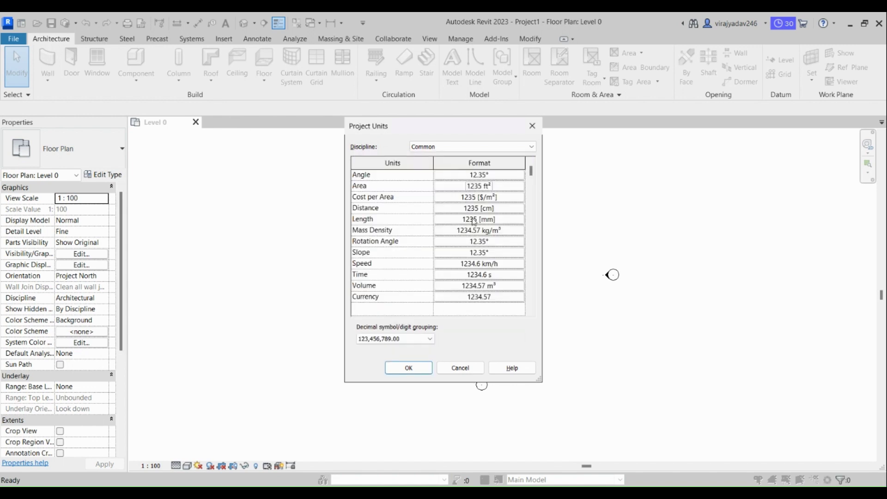
Set the Distance format to feet
left_click(481, 208)
left_click(482, 196)
key("Down")
key("Down")
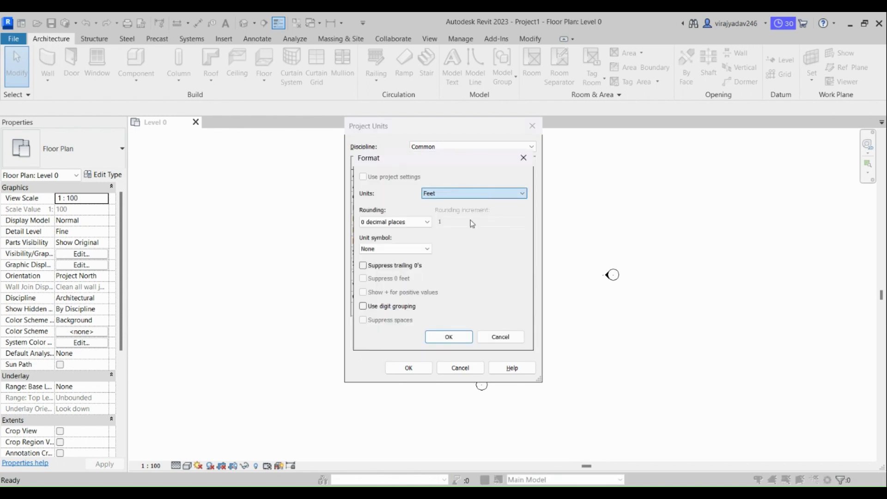
key("Tab")
left_click(448, 337)
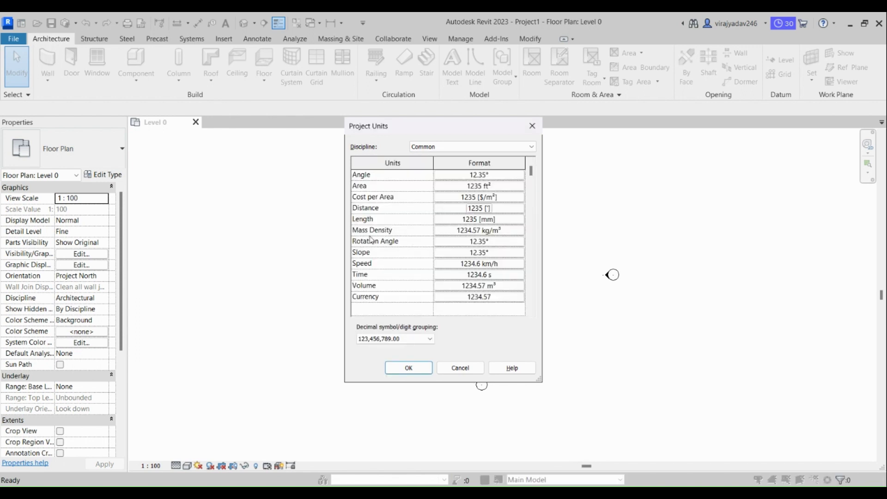
Set the Volume format to cubic feet rounded to 0 decimal places
left_click(475, 285)
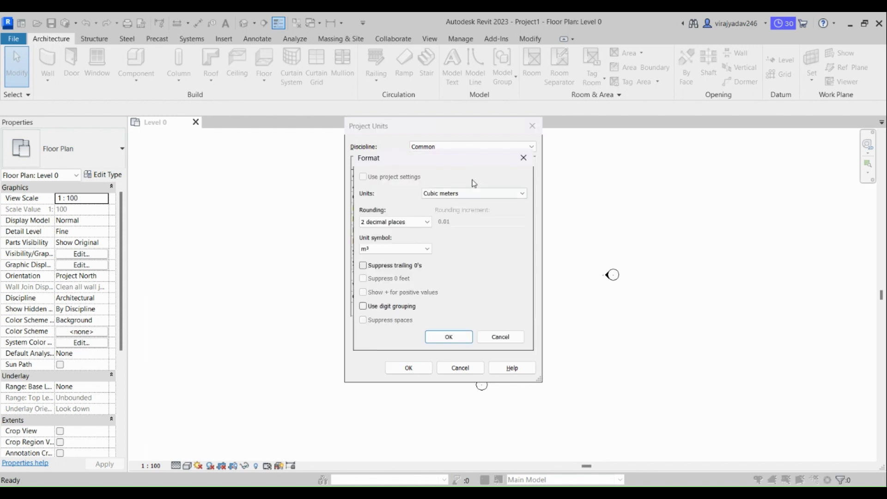
left_click(476, 194)
key("Up")
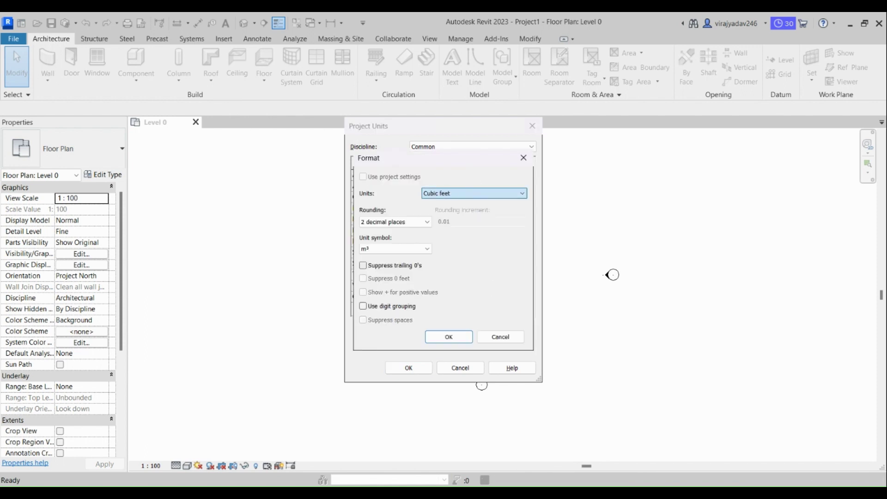
key("Tab")
key("Up")
key("Up")
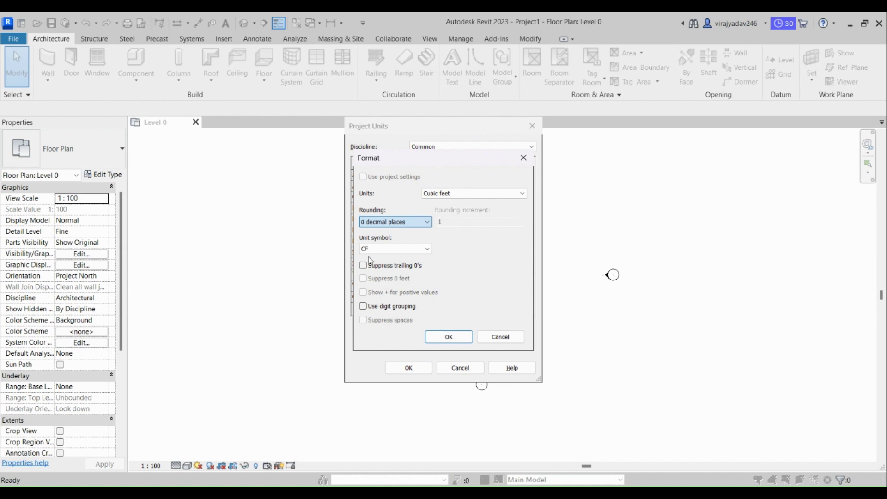
left_click(462, 336)
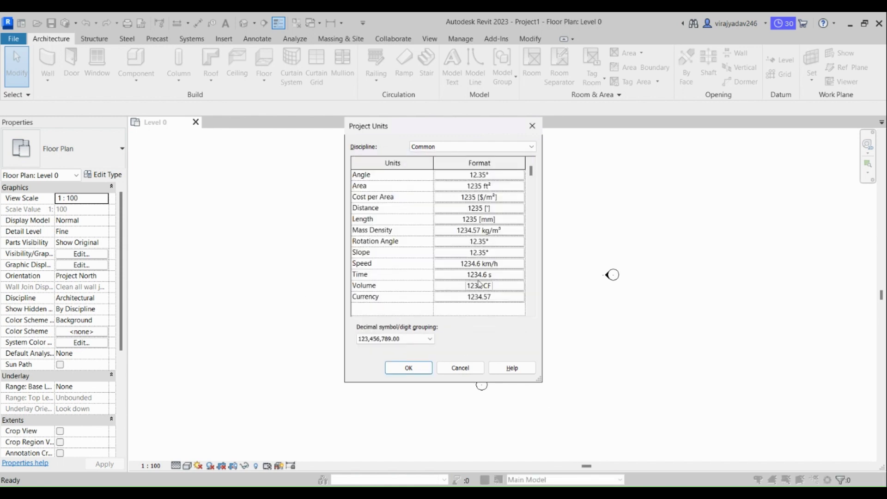
Switch the Length format from millimeters to feet
left_click(478, 221)
key("i")
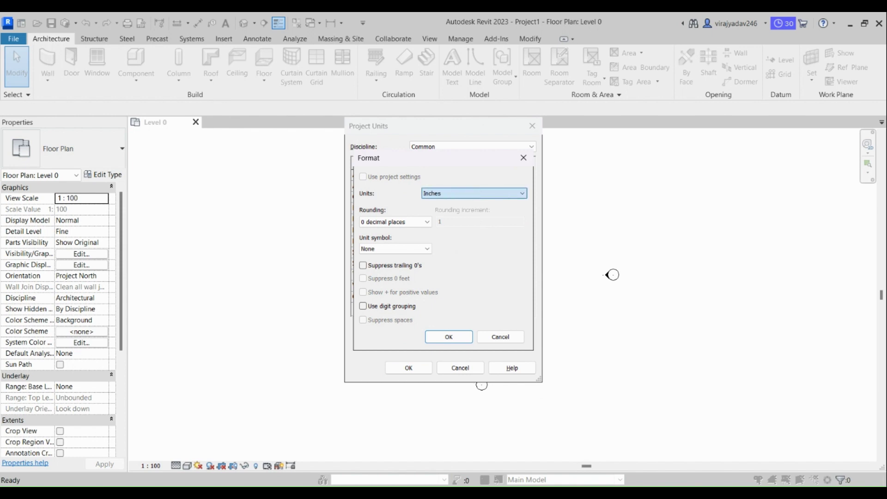
left_click(441, 337)
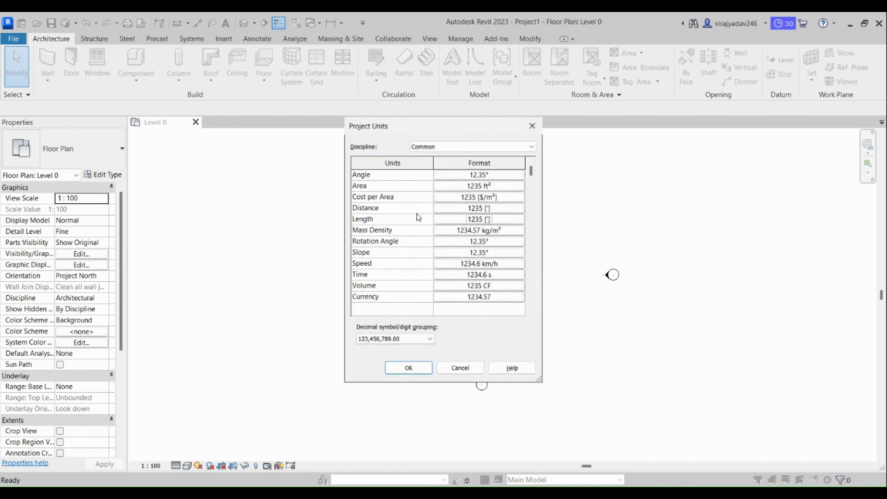
Set Cost per Area to cost per square foot, recheck Area, and apply the units
left_click(494, 198)
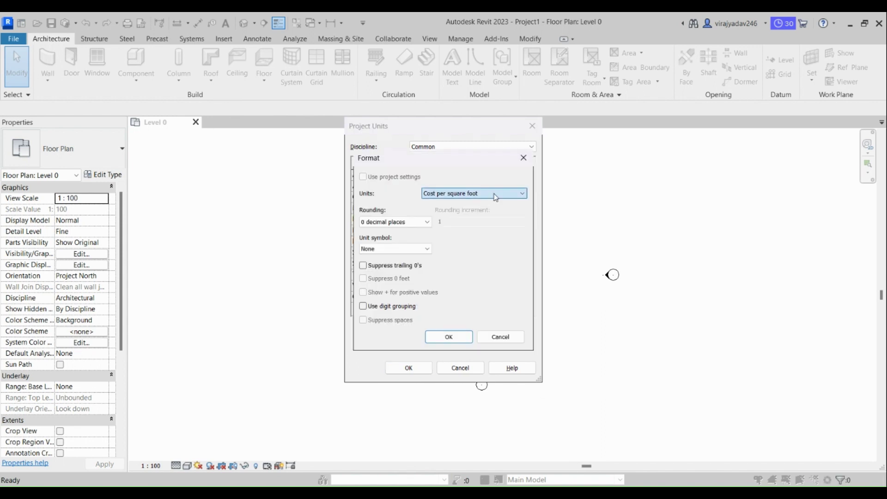
left_click(449, 337)
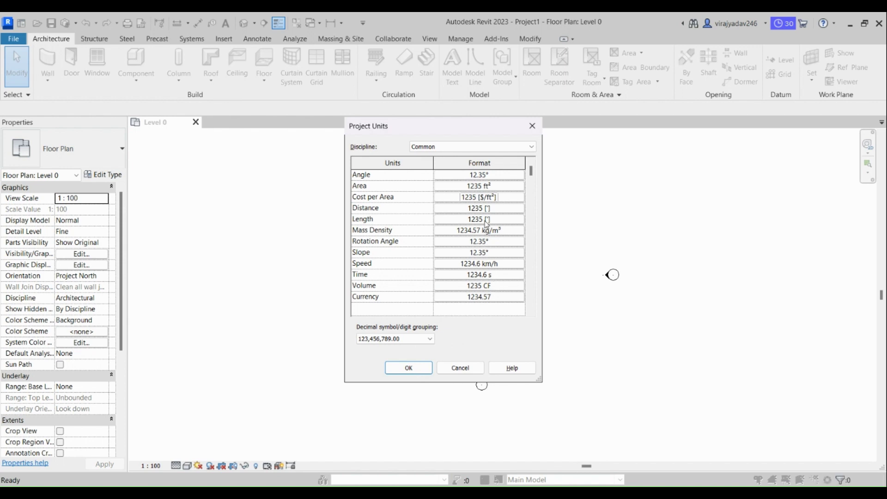
left_click(483, 187)
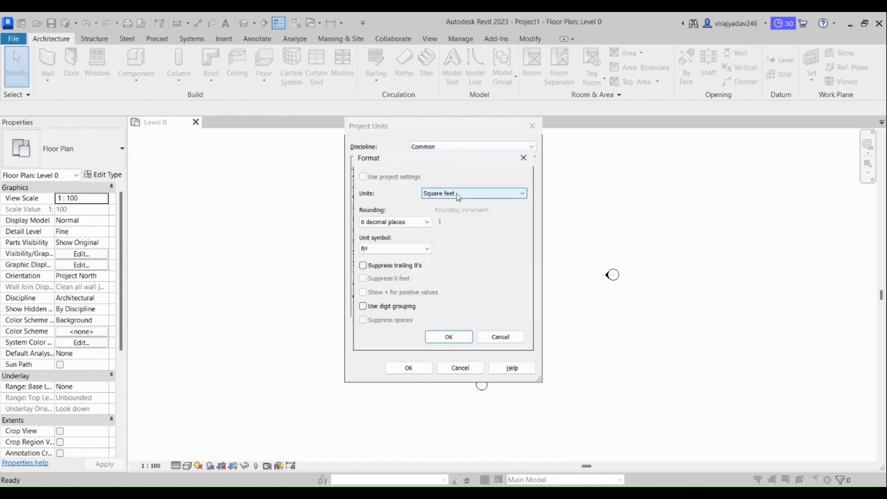
left_click(448, 336)
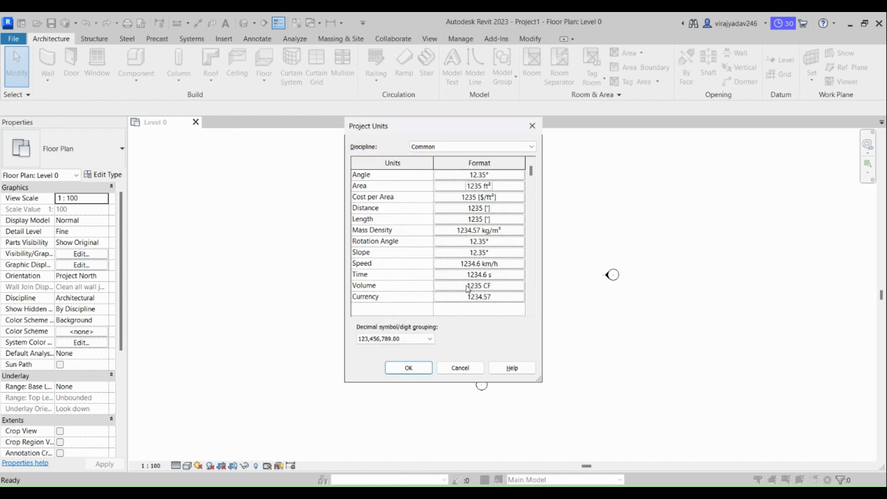
left_click(408, 369)
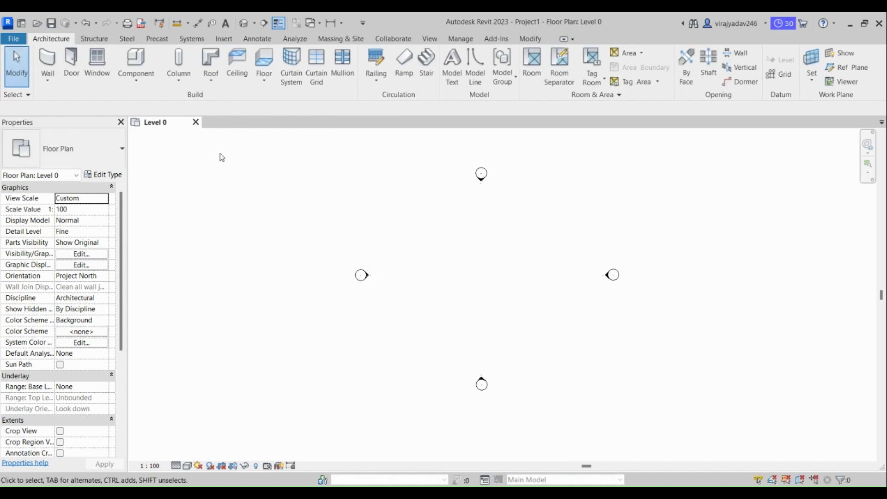
Start the Wall tool with type Wall-Ext_215Bwk and an unconnected height of 12
left_click(46, 66)
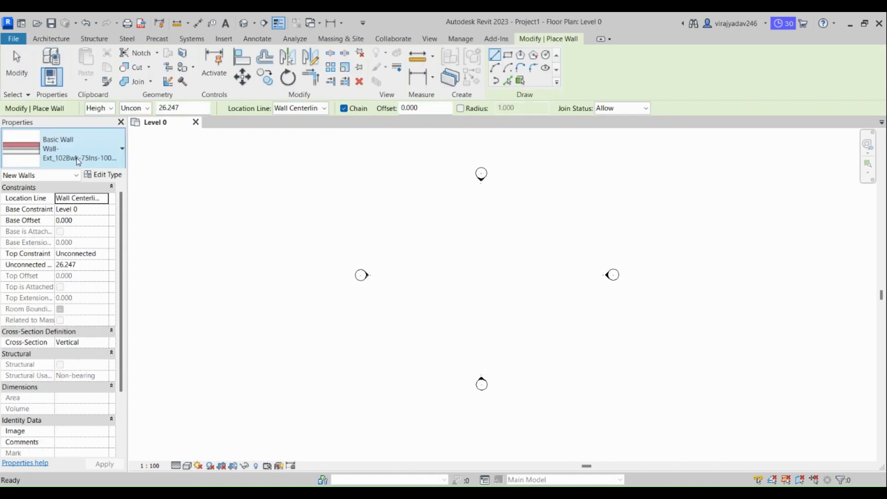
left_click(69, 147)
scroll(65, 342, "down", 3)
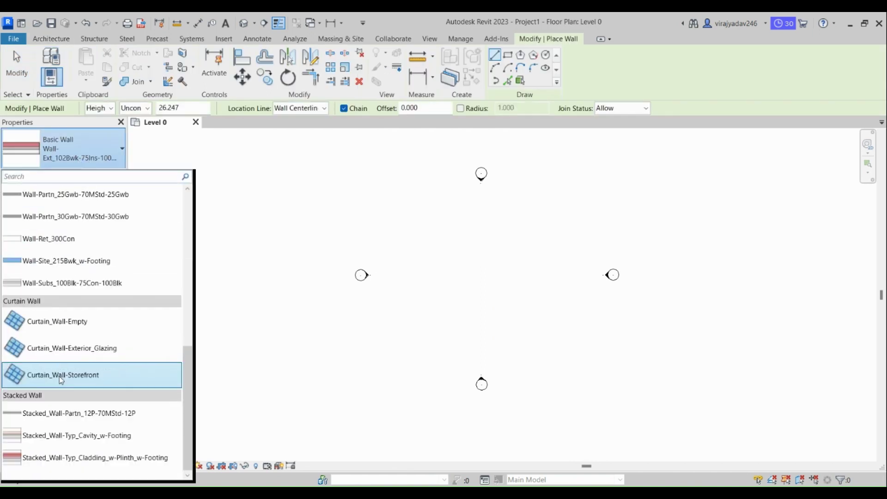
scroll(51, 378, "up", 5)
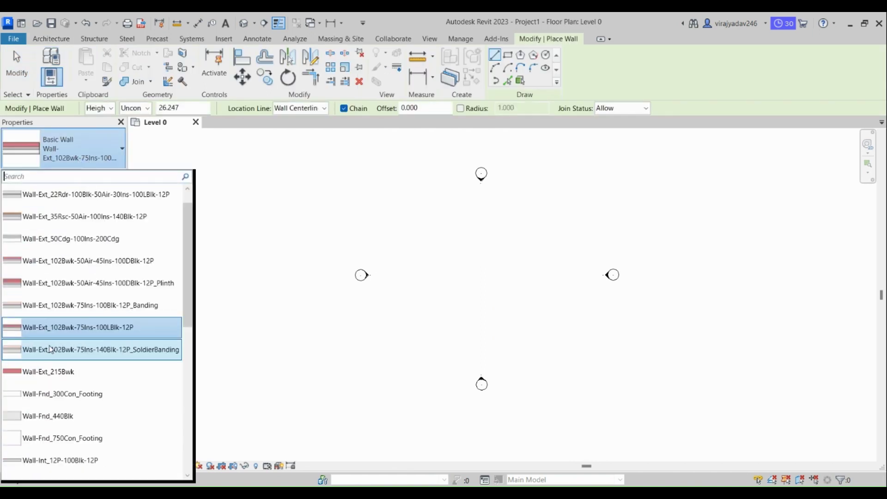
left_click(49, 375)
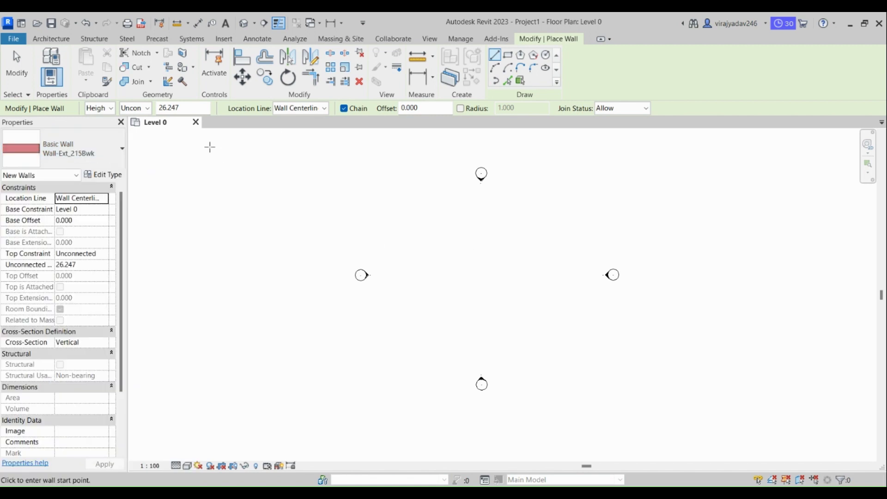
left_click(186, 106)
type("12.000")
key("Return")
Draw the top wall 20 long and a vertical wall 30 long from above the plan centre
left_click(423, 233)
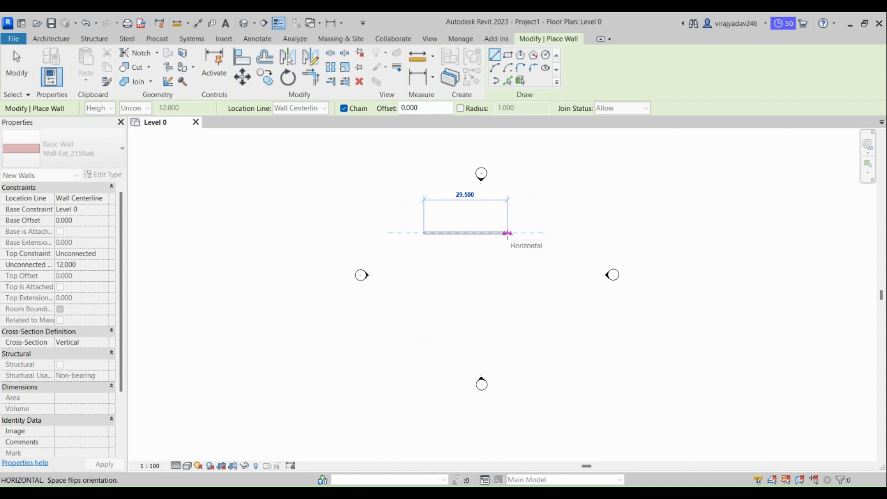
type("20'")
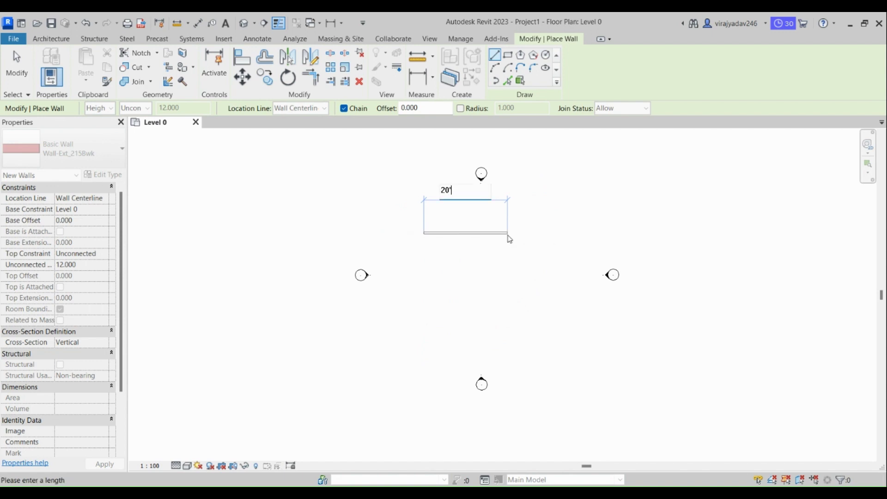
key("Return")
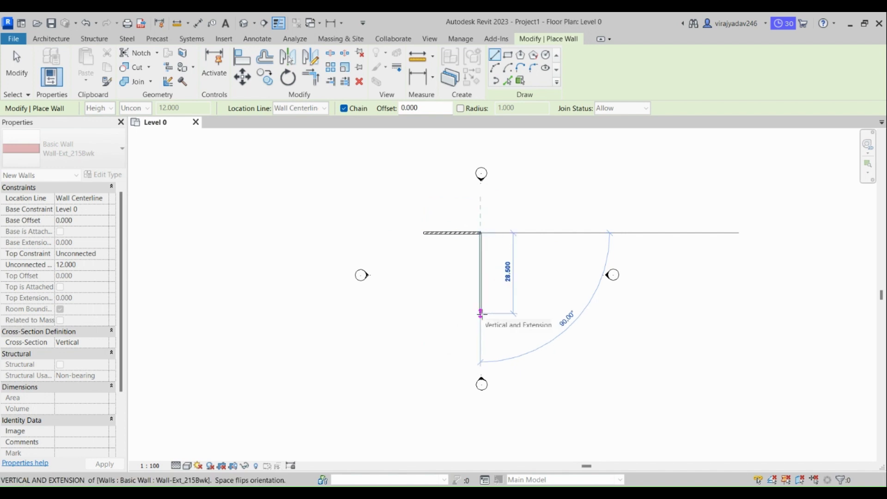
type("30")
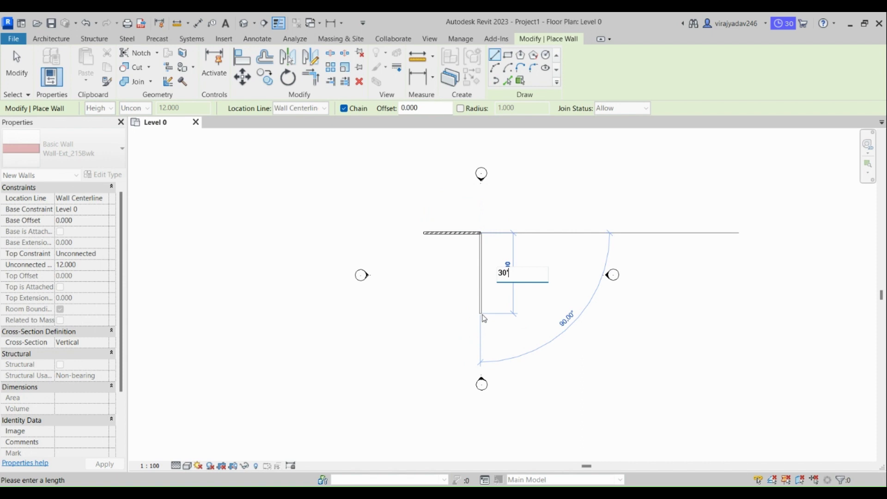
key("Return")
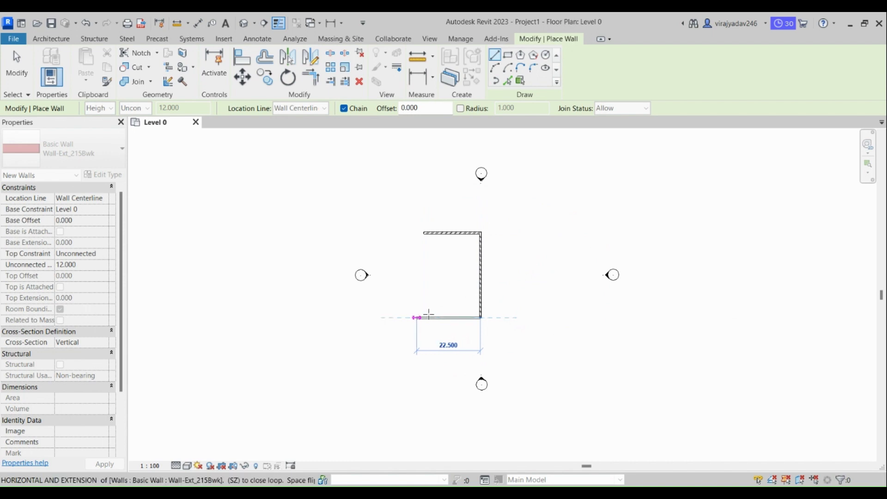
Close the rectangle with the bottom and left walls, then re-center the view on the room
left_click(424, 317)
key("s")
key("z")
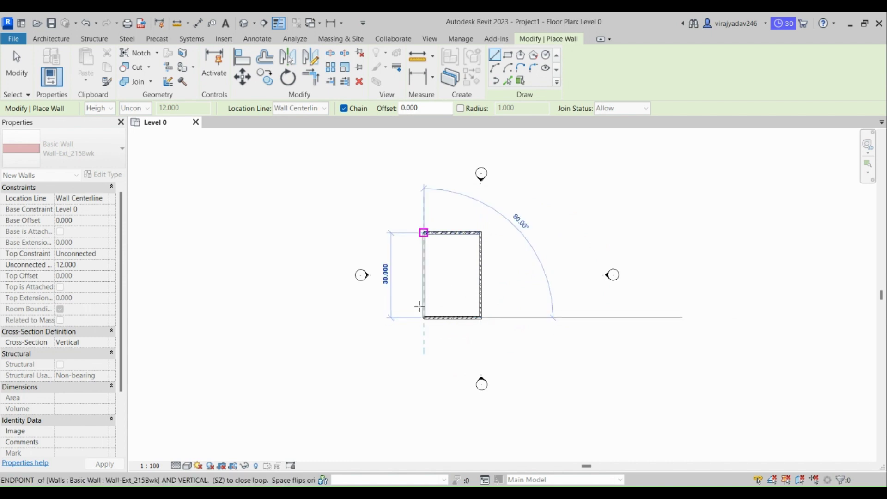
left_click(419, 306)
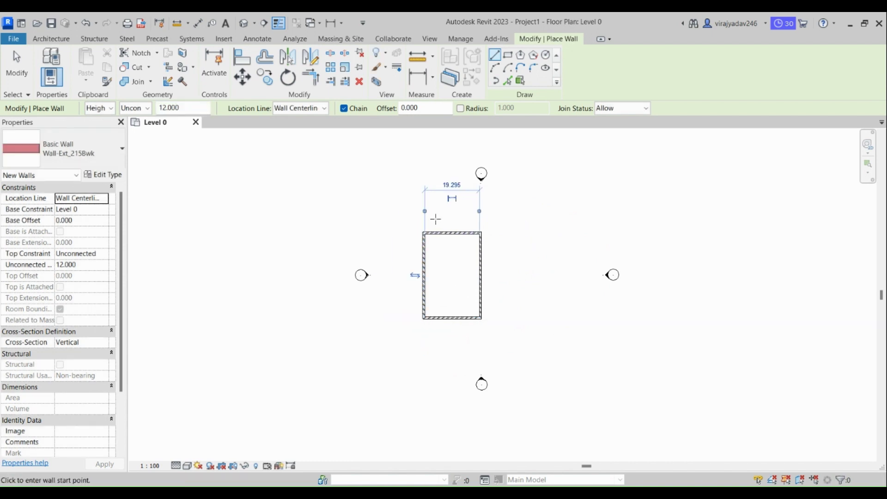
scroll(451, 224, "up", 3)
scroll(440, 244, "up", 2)
middle_click_drag(440, 228, 425, 251)
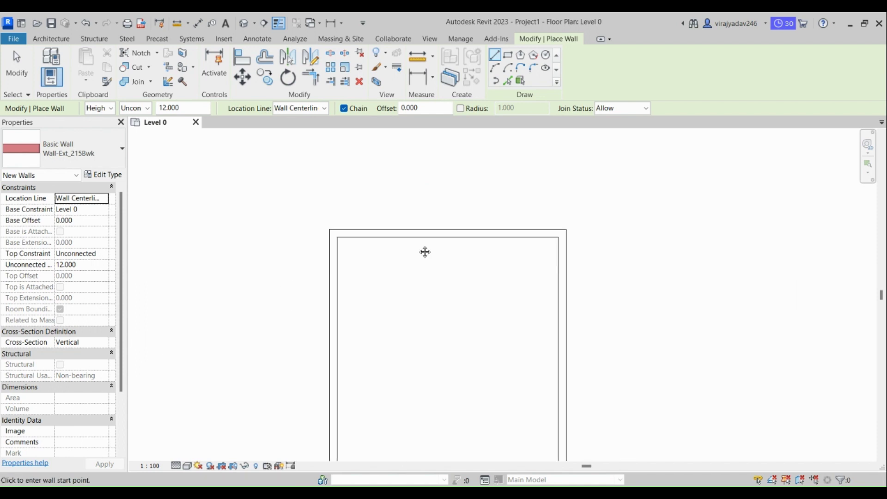
scroll(418, 297, "down", 1)
scroll(418, 263, "down", 2)
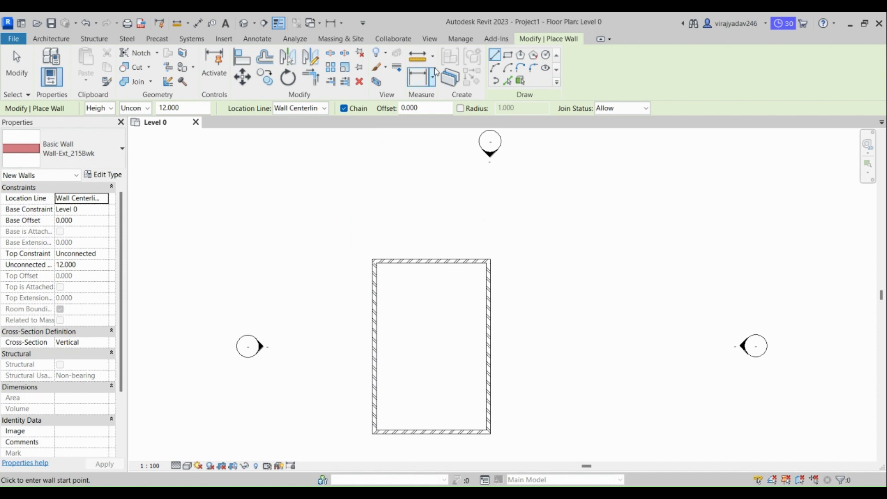
left_click(433, 78)
Pick the top wall's left and right corners as linear dimension references
left_click(444, 107)
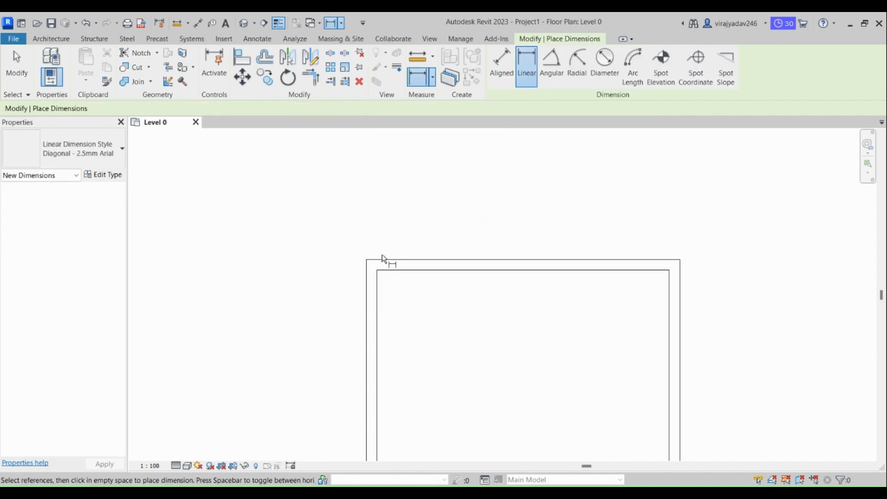
scroll(382, 259, "up", 4)
scroll(333, 262, "up", 3)
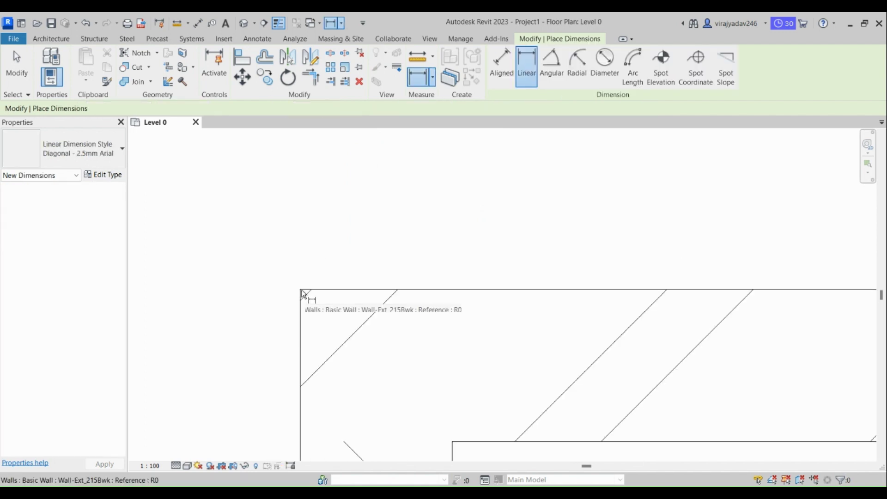
scroll(304, 294, "down", 3)
scroll(305, 292, "down", 2)
scroll(306, 292, "up", 3)
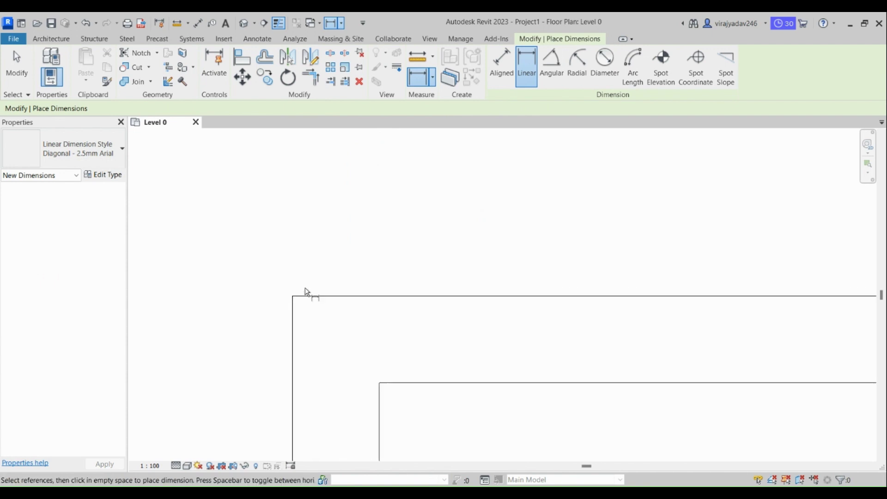
scroll(306, 292, "up", 2)
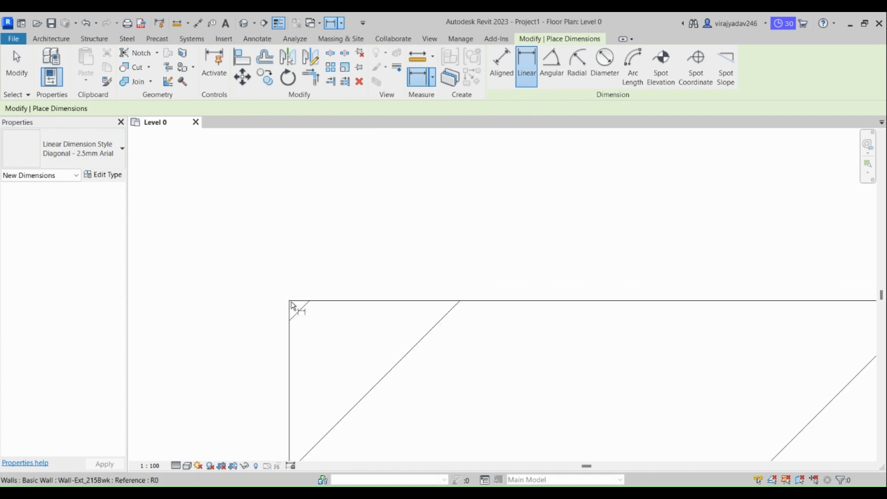
left_click(292, 305)
scroll(351, 308, "down", 2)
scroll(406, 311, "down", 2)
middle_click_drag(631, 295, 119, 261)
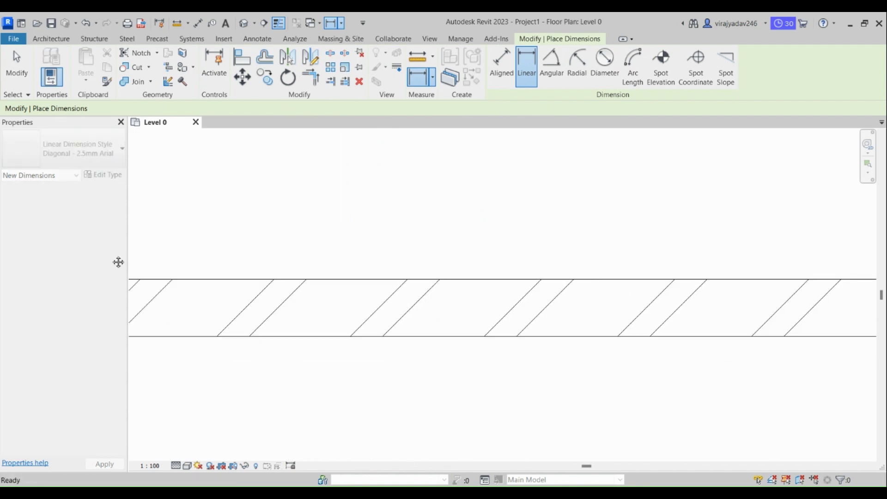
scroll(618, 241, "down", 2)
middle_click_drag(618, 242, 265, 245)
scroll(323, 251, "up", 2)
scroll(532, 252, "up", 3)
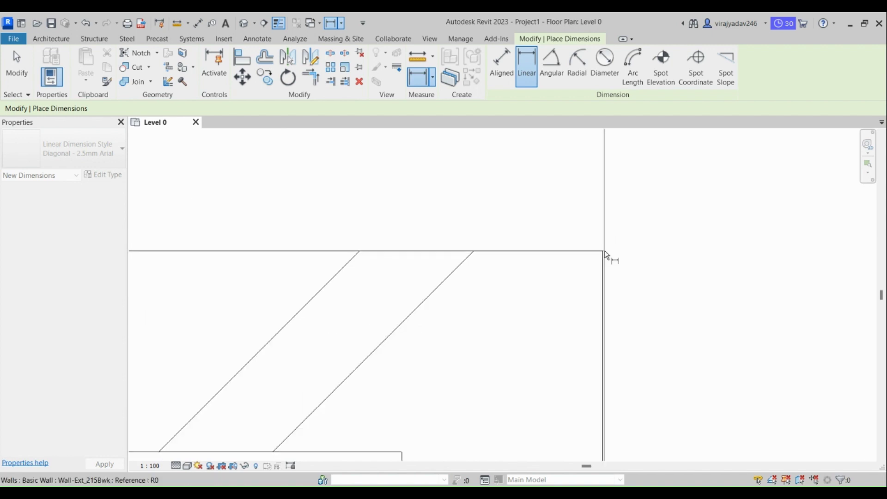
left_click(603, 251)
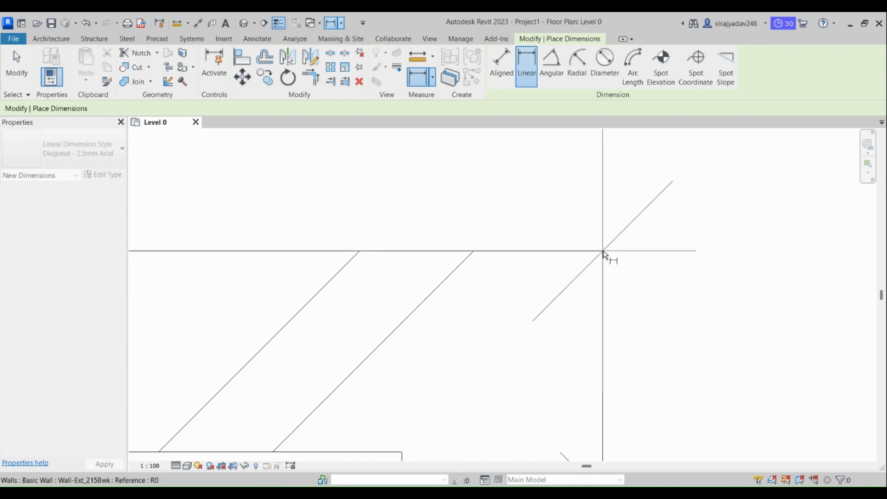
Place the 21 dimension above the top wall and exit dimensioning
scroll(550, 231, "down", 3)
middle_click_drag(540, 230, 679, 287)
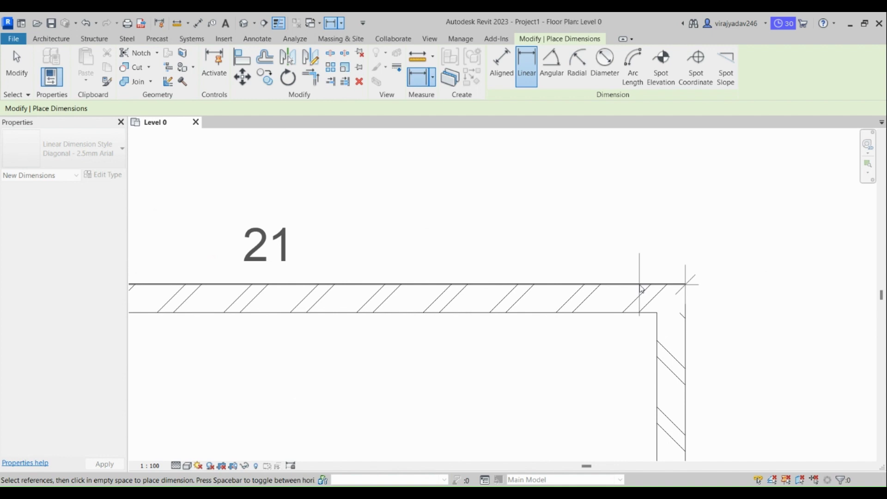
left_click(623, 256)
scroll(307, 267, "down", 4)
middle_click_drag(305, 312, 507, 248)
scroll(506, 247, "down", 1)
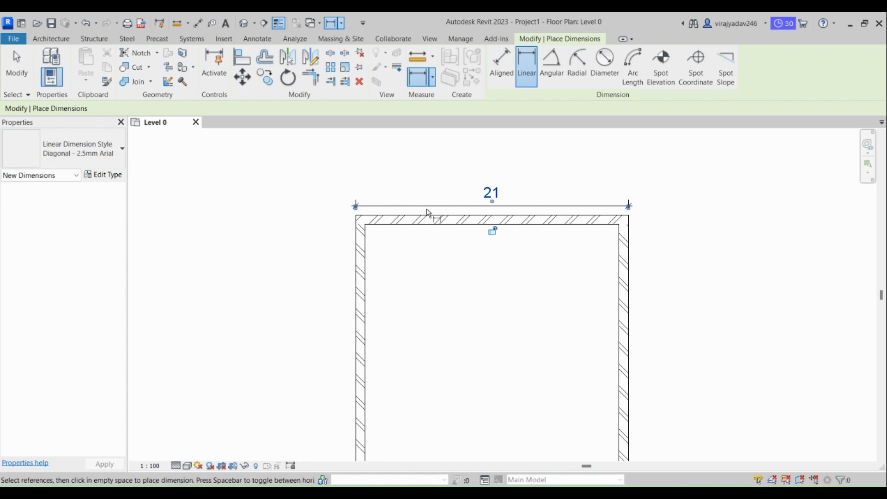
scroll(461, 222, "down", 3)
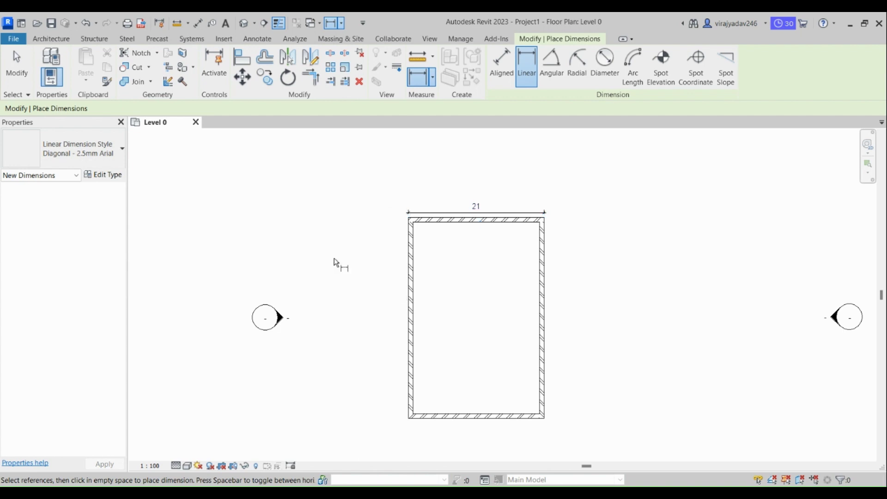
key("Escape")
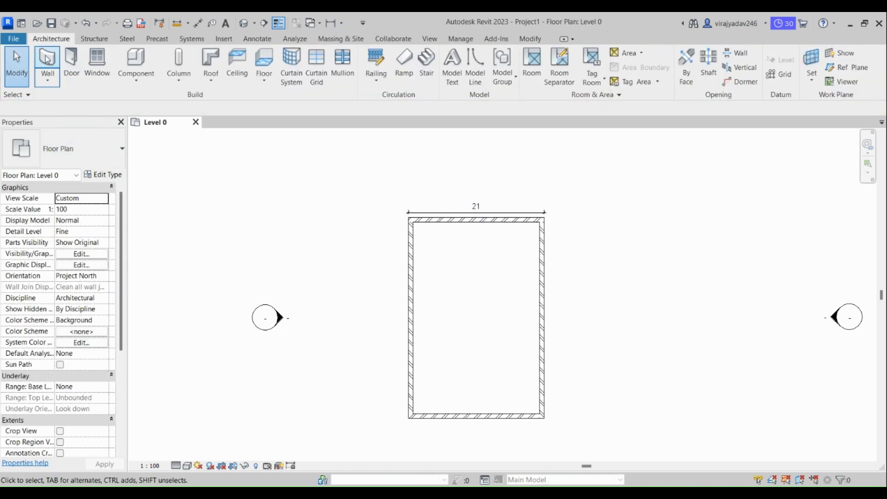
Draw the second room's four brick walls as a closed rectangle right of the first
left_click(47, 58)
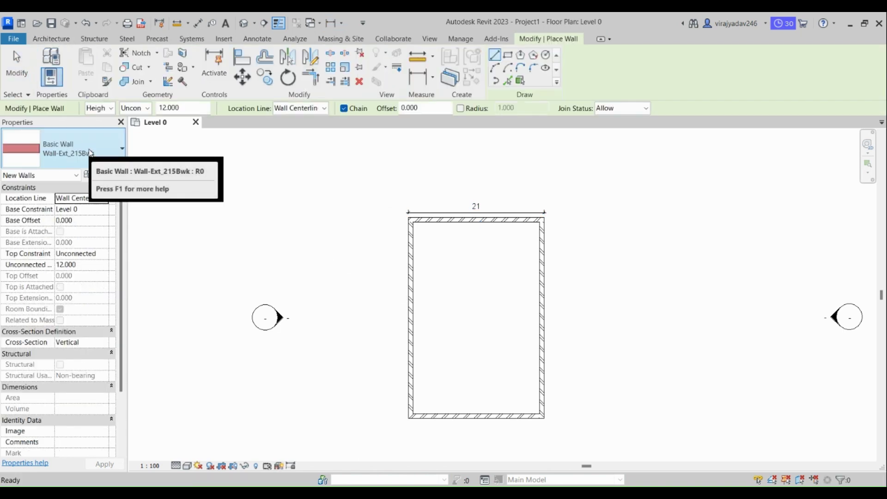
scroll(324, 109, "down", 3)
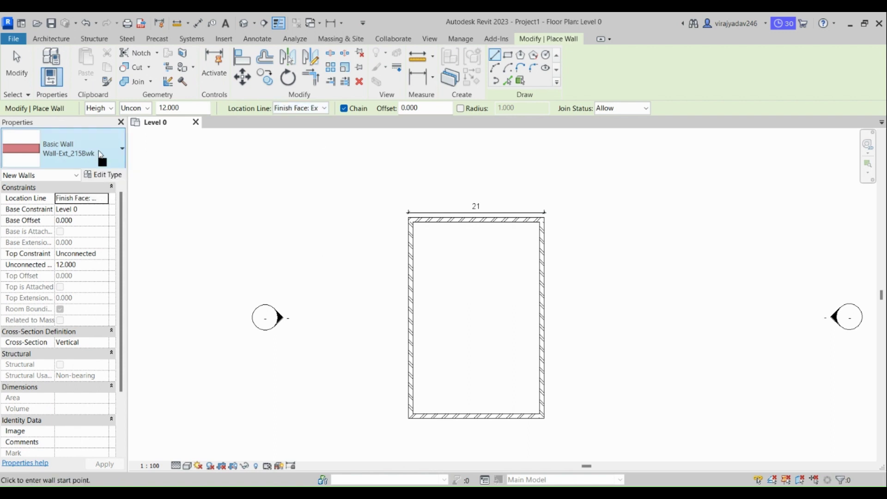
scroll(518, 237, "down", 2)
left_click(436, 211)
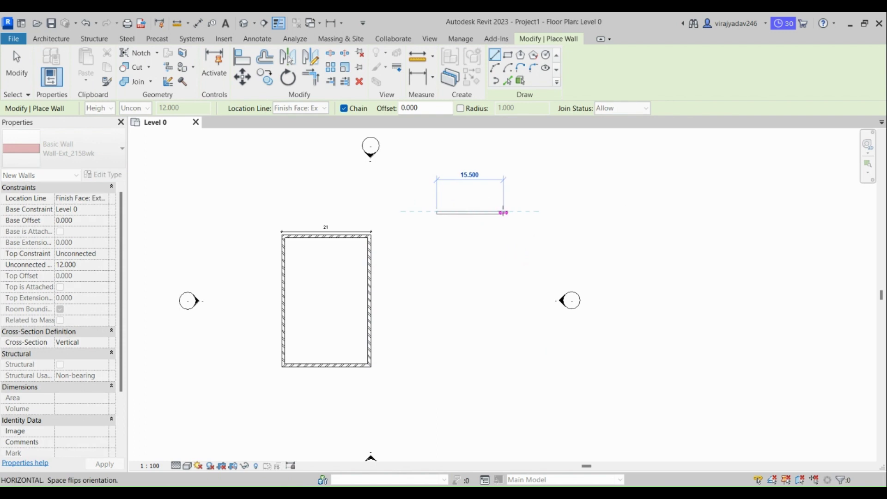
left_click(502, 212)
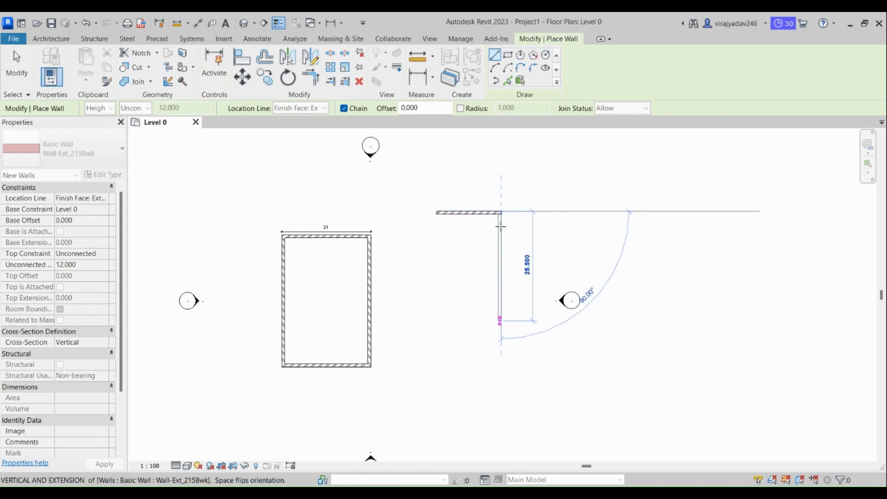
left_click(500, 320)
left_click(436, 320)
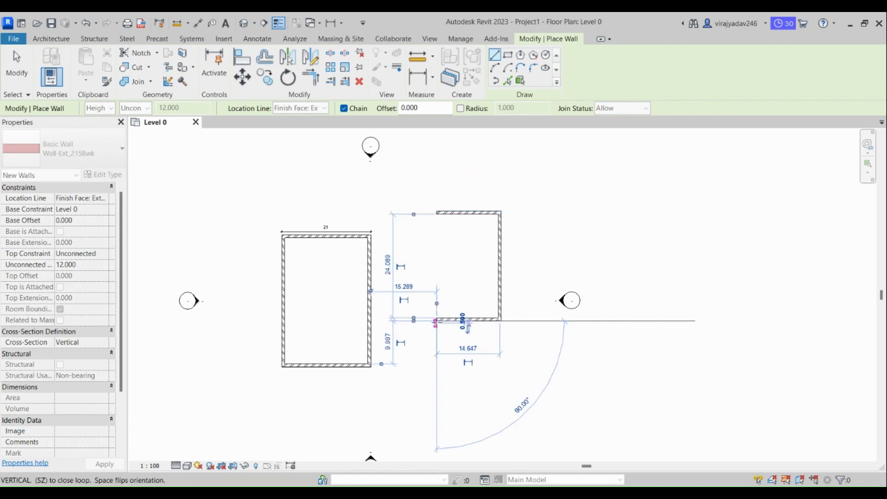
left_click(436, 214)
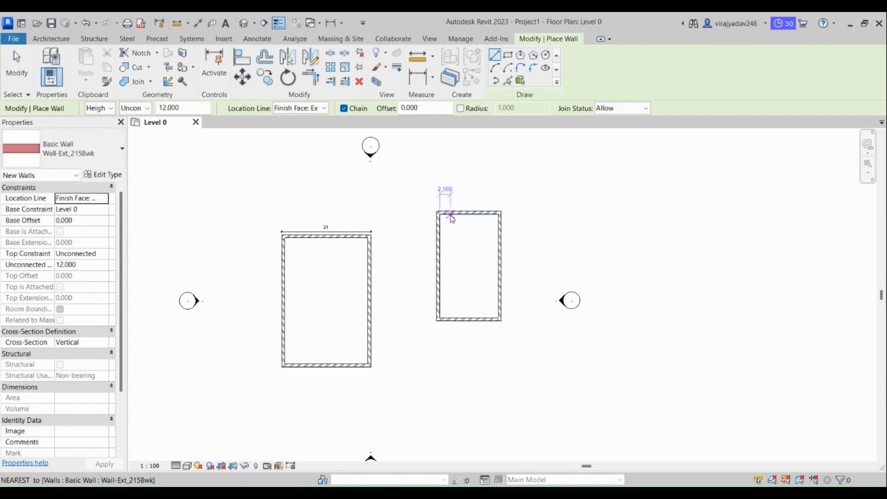
left_click(418, 76)
Pick the second room's top-right corner and place the 15 dimension above its top wall
scroll(455, 223, "up", 3)
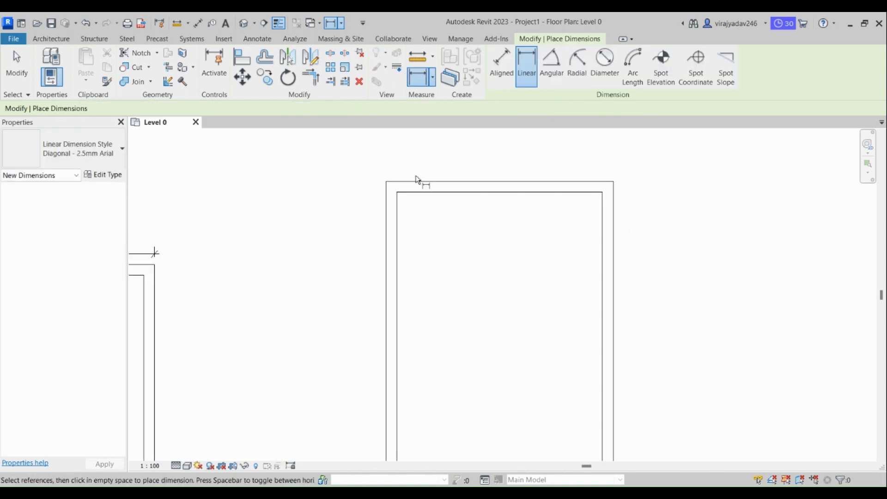
scroll(370, 204, "up", 3)
scroll(369, 203, "up", 2)
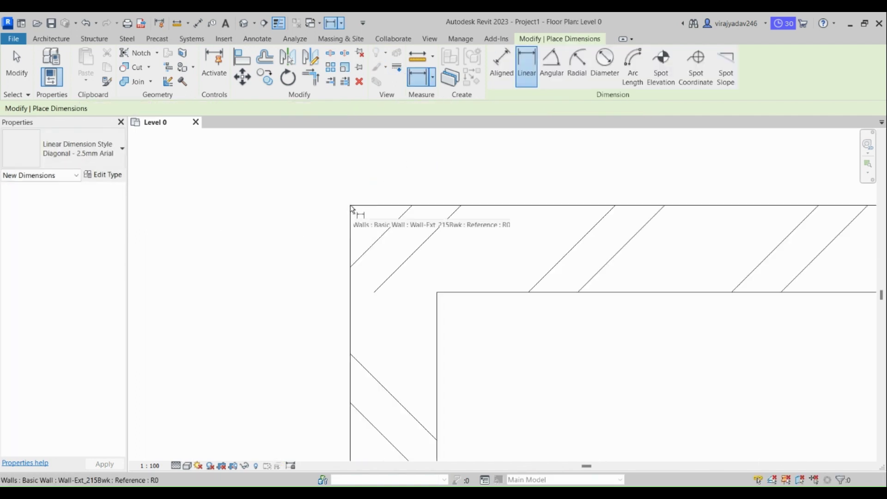
scroll(350, 204, "down", 3)
middle_click_drag(720, 295, 491, 272)
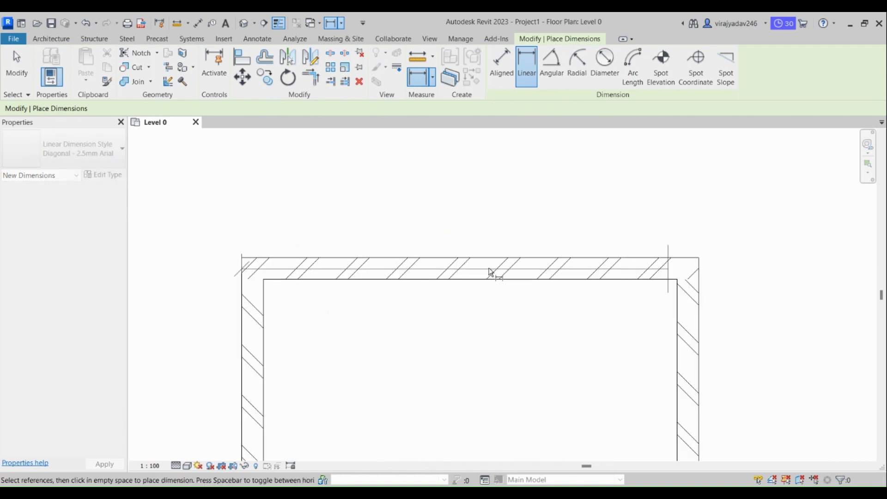
scroll(709, 258, "up", 3)
left_click(718, 253)
scroll(662, 265, "down", 2)
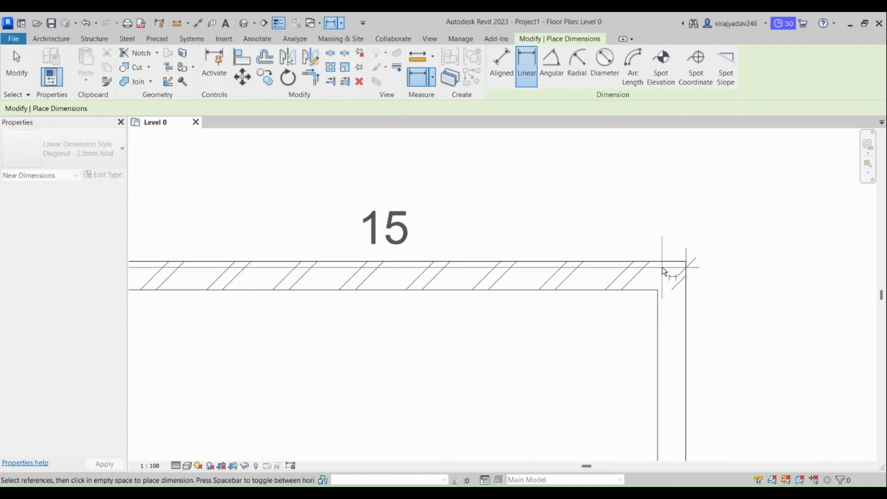
left_click(663, 256)
Zoom out and pan to show both rooms with their dimensions
scroll(665, 253, "down", 1)
scroll(587, 301, "down", 2)
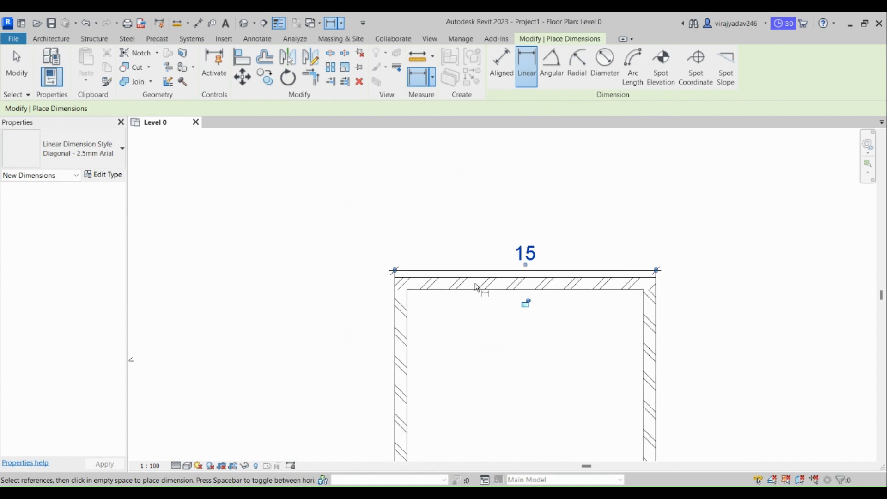
scroll(532, 305, "down", 2)
scroll(547, 319, "down", 2)
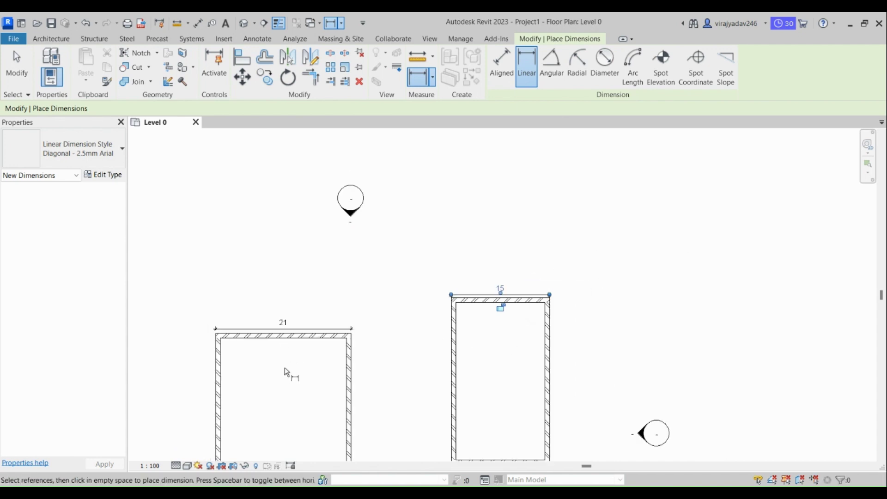
scroll(289, 370, "down", 1)
middle_click_drag(289, 370, 313, 259)
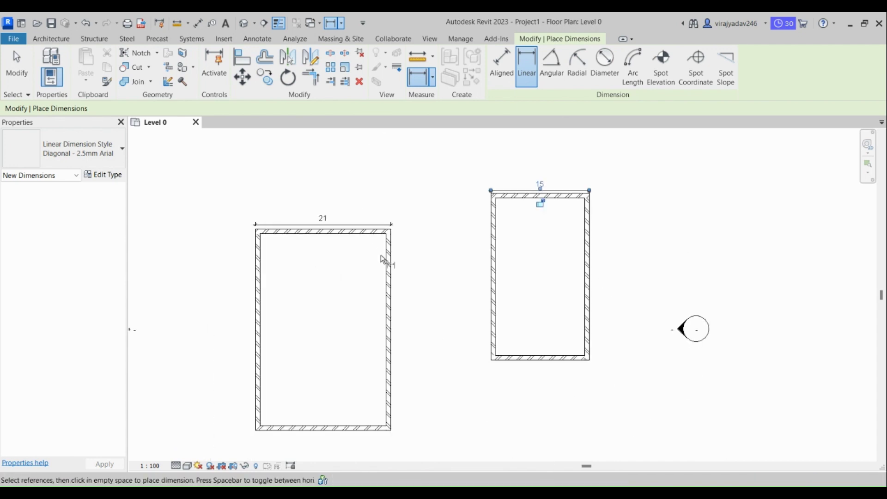
scroll(457, 235, "down", 1)
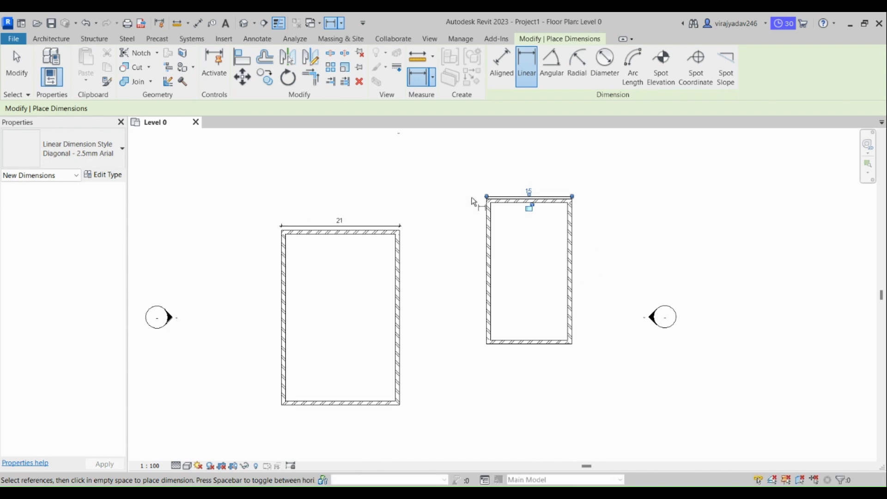